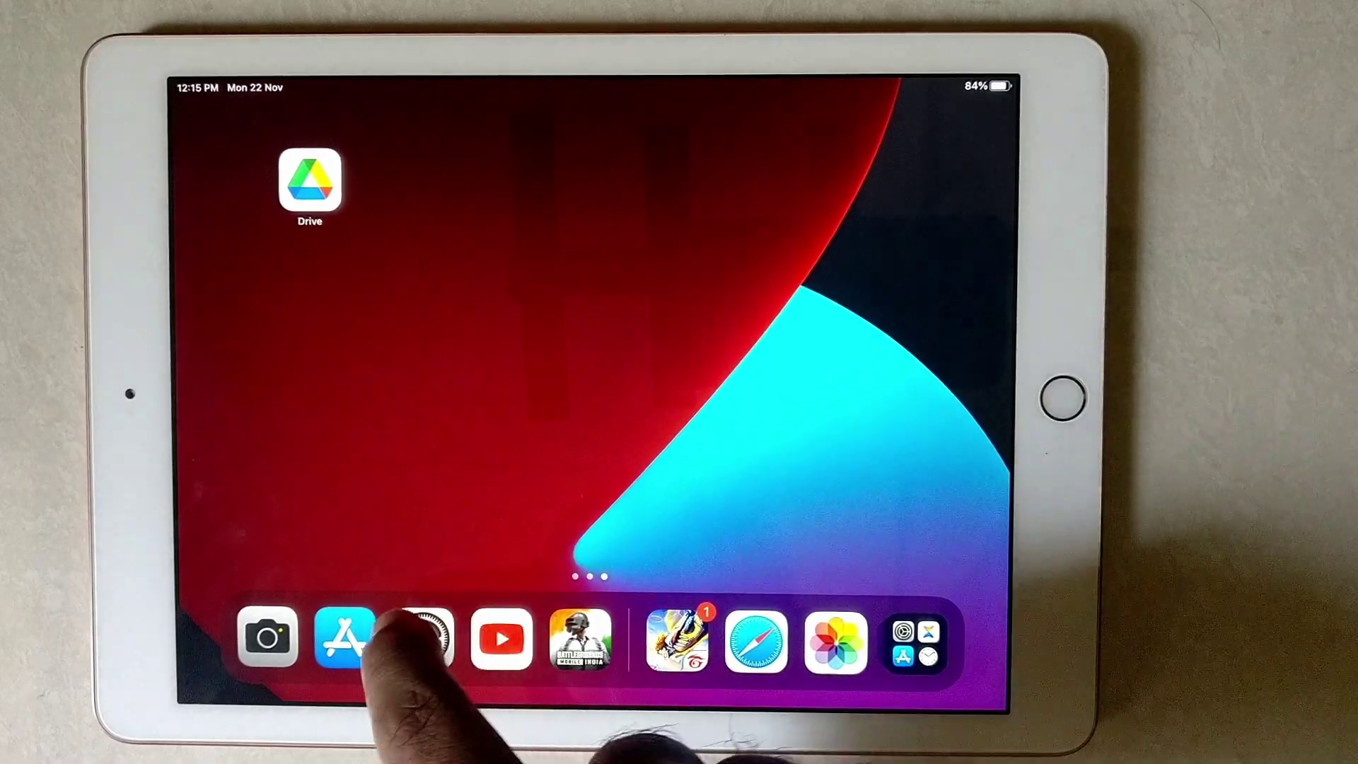
Launch Settings from the dock, view the Fonts page under General, then return to General.
left_click(423, 638)
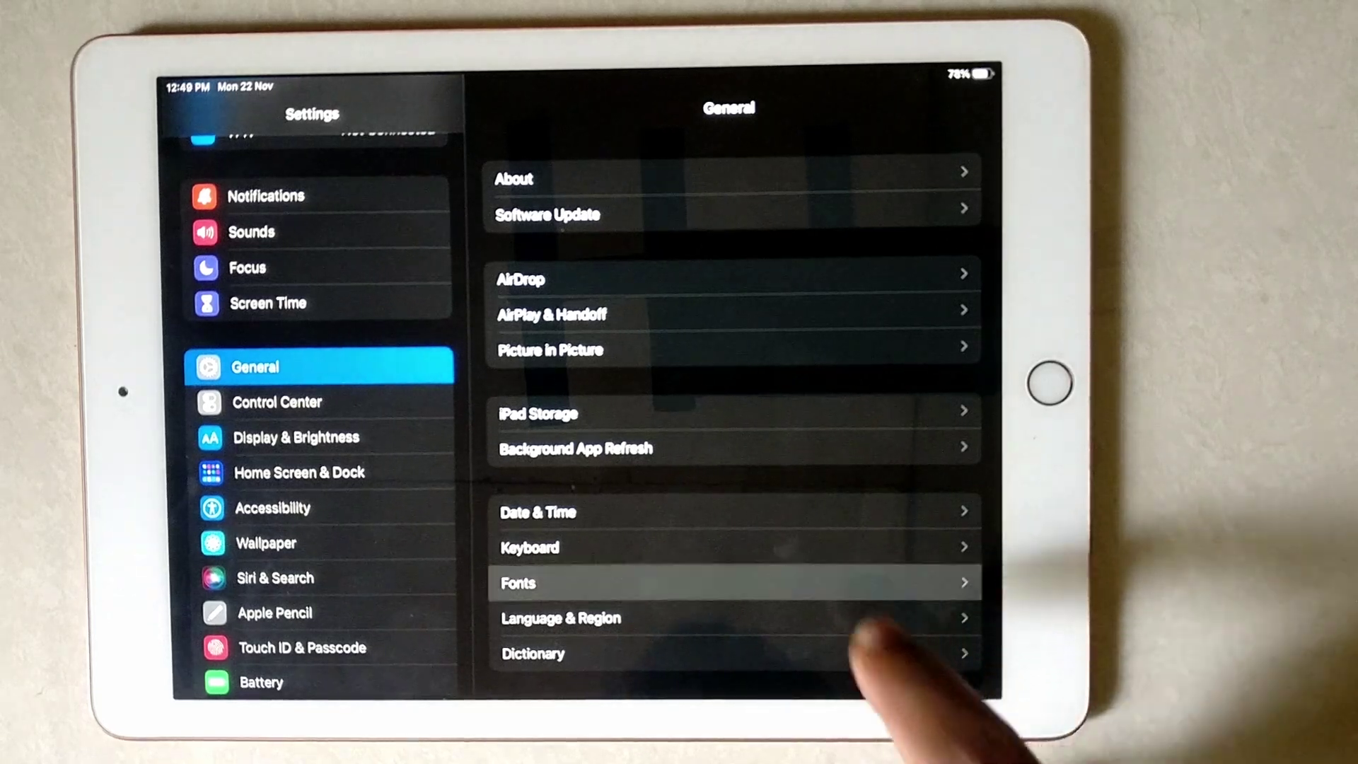
left_click(519, 583)
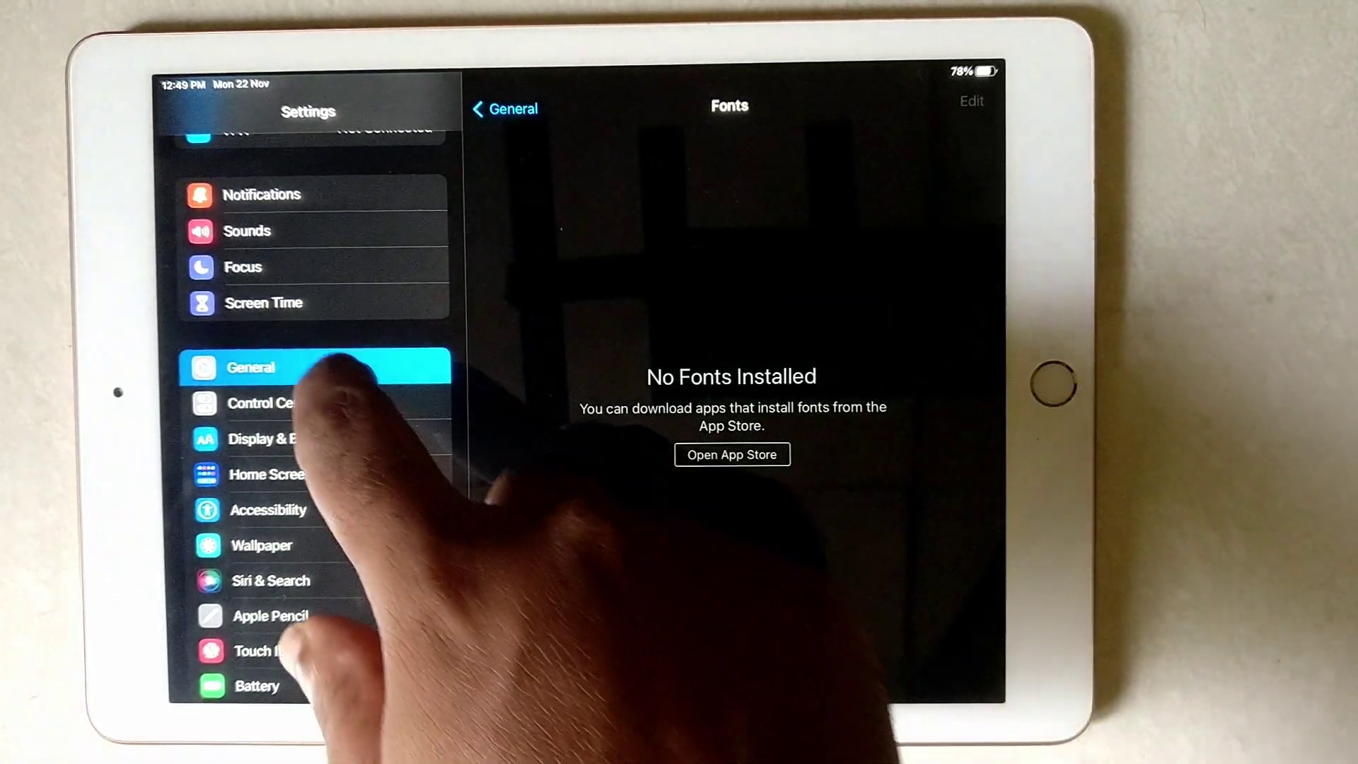
left_click(319, 368)
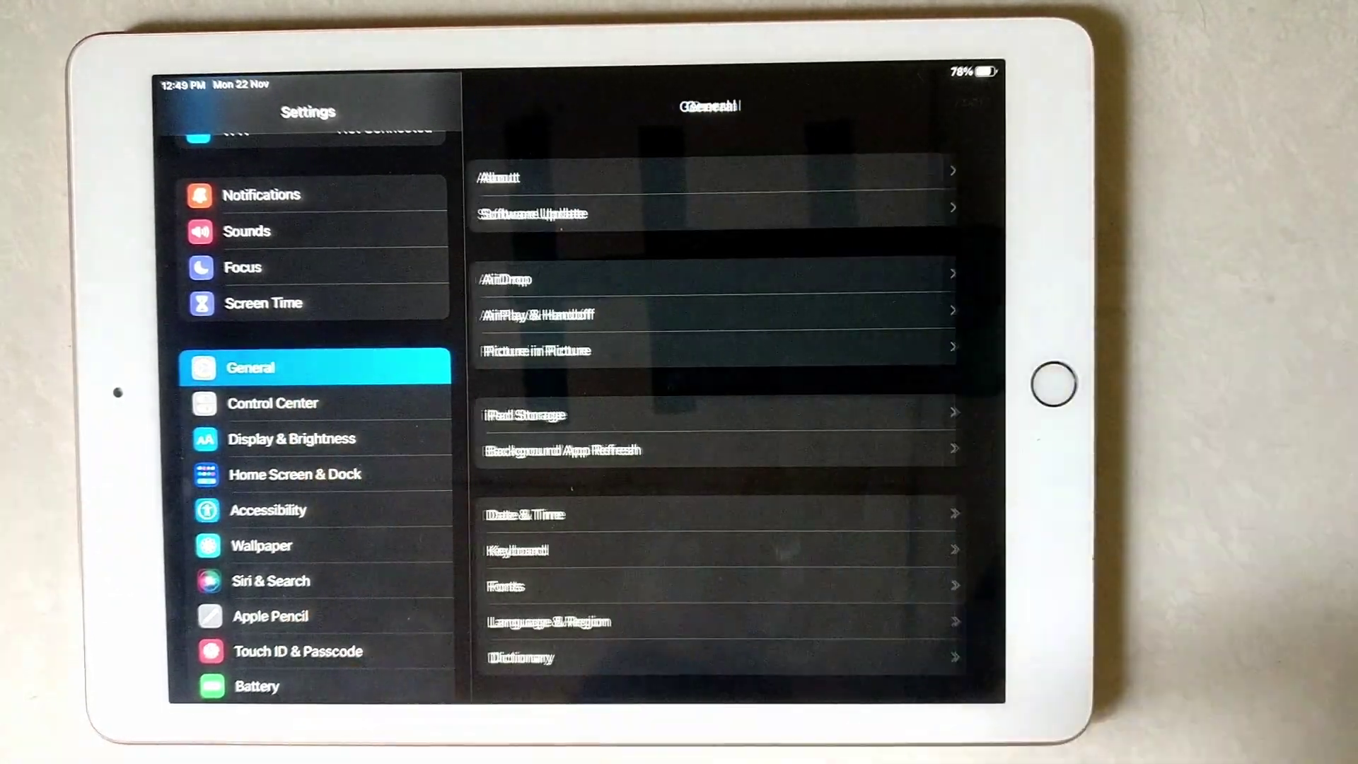